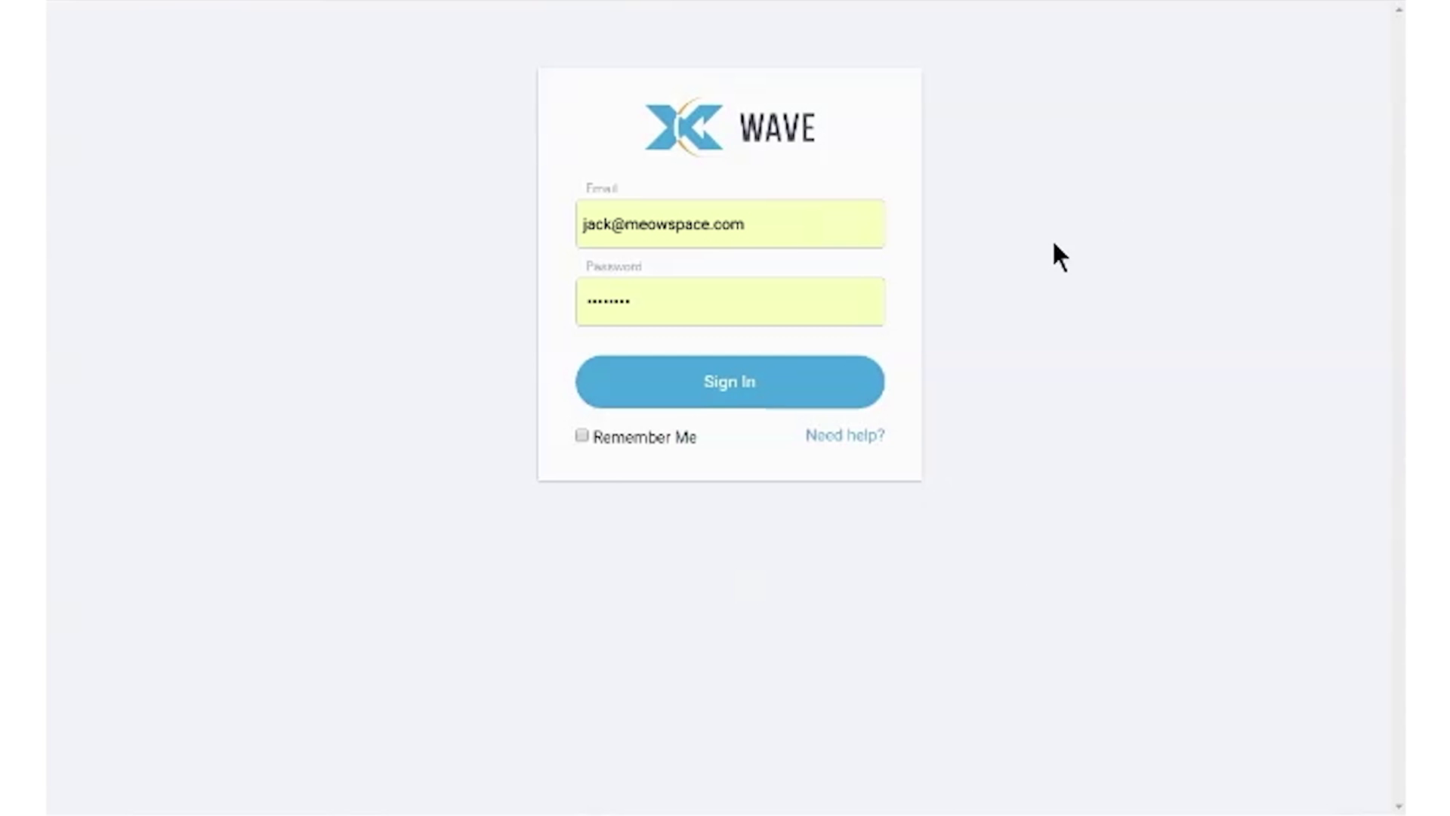
# Step: Sign in to the WAVE portal with the filled-in email and password credentials
pyautogui.click(734, 382)
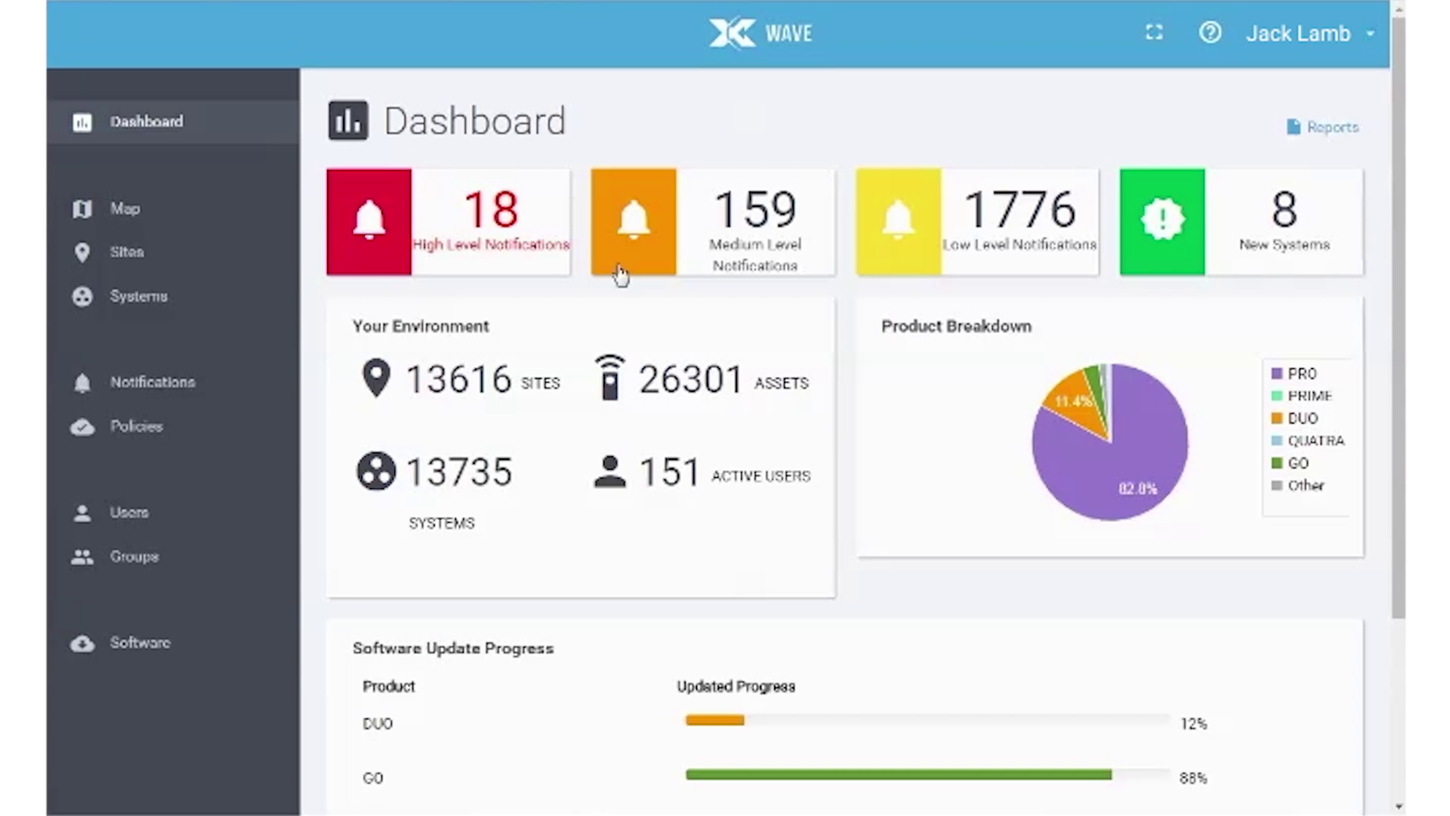
# Step: Bring up the New Systems page listing eight recently installed Quatra systems
pyautogui.click(1255, 269)
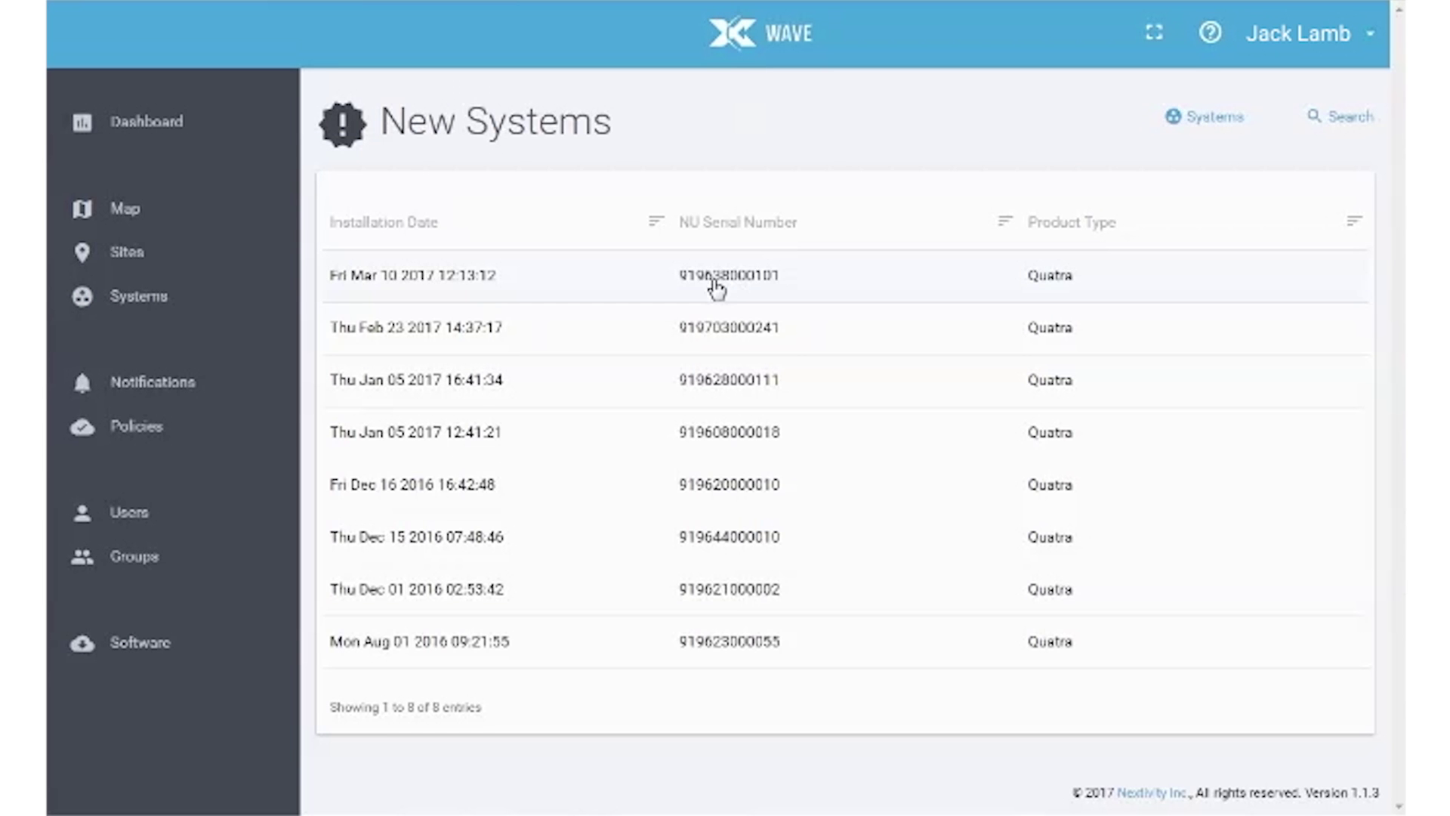
# Step: Enter Nextivityinc HQ site owner, company, address, city, state, zip and phone for the newest system
pyautogui.click(714, 283)
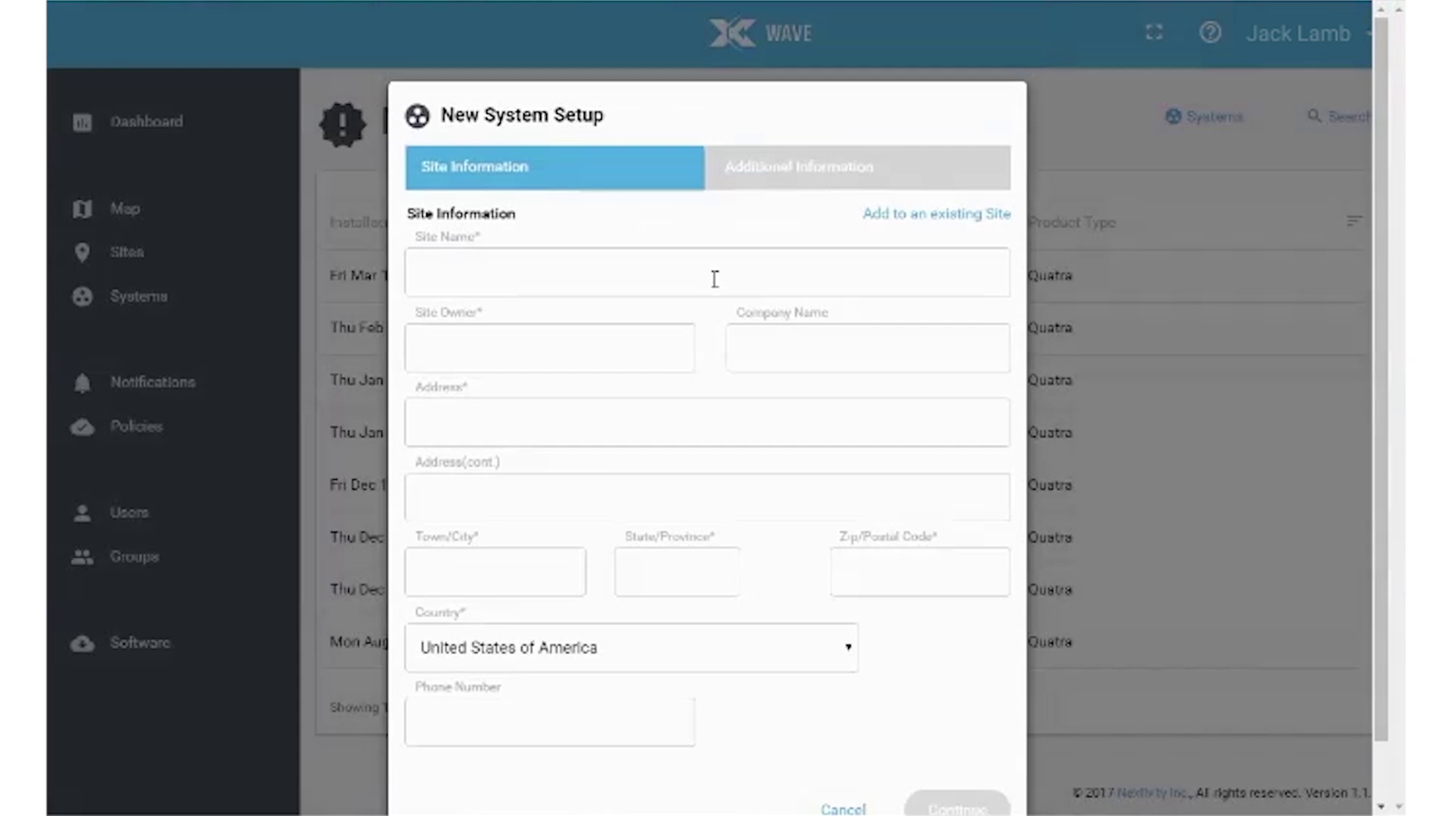
pyautogui.write('nc HQ')
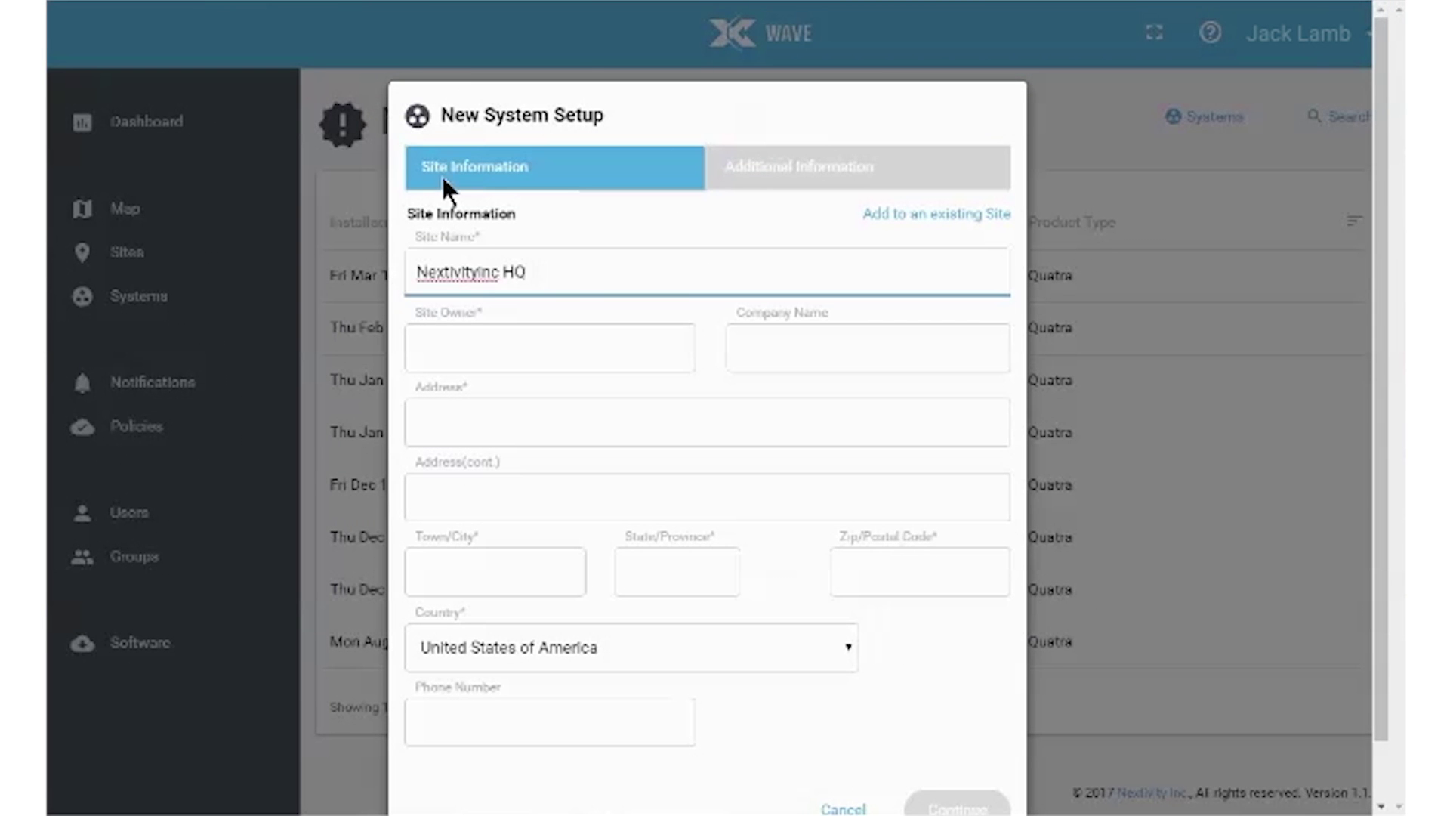
pyautogui.click(560, 348)
pyautogui.write('Steve V')
pyautogui.click(764, 347)
pyautogui.write('Nextivity Inc.')
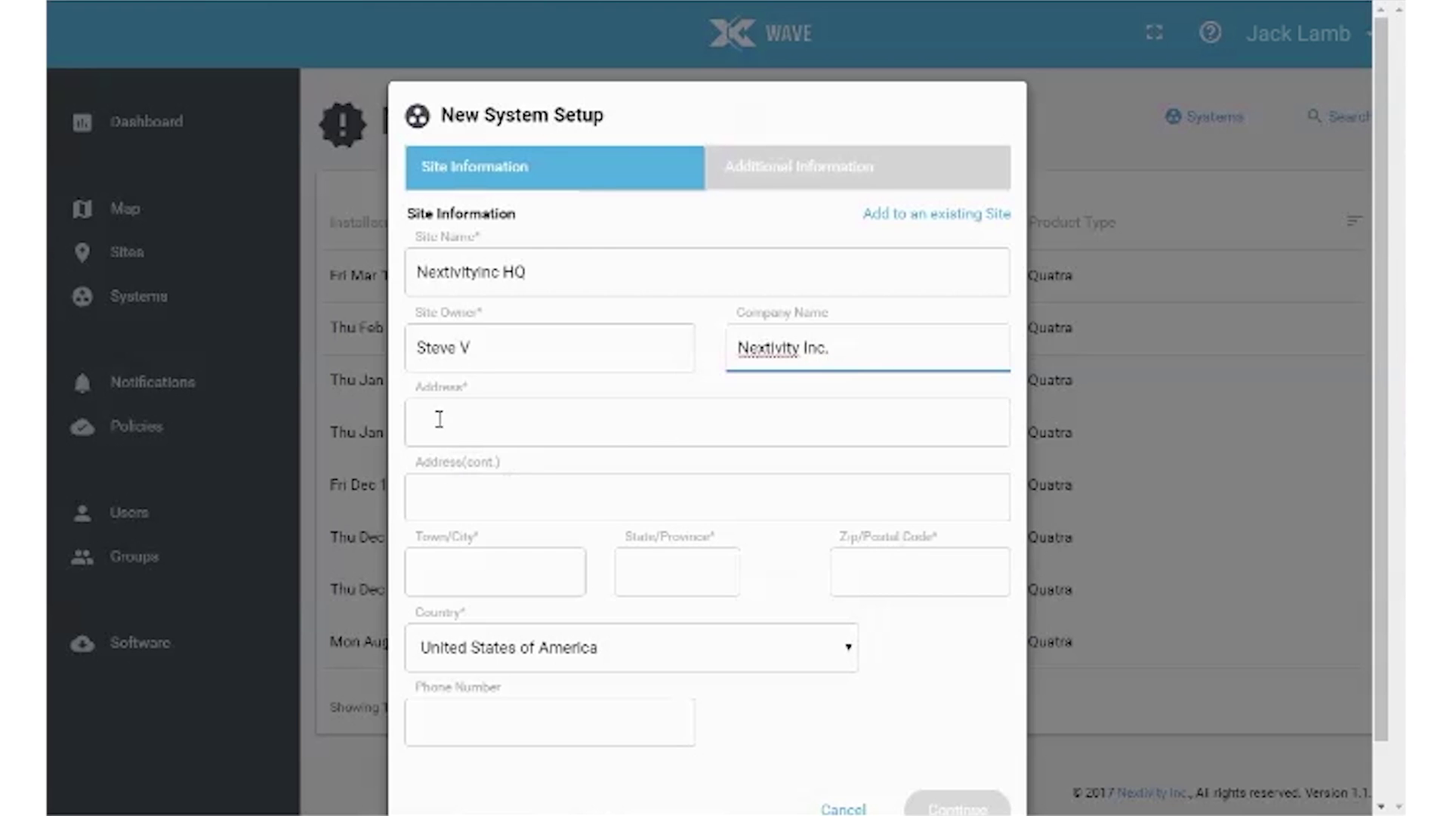
pyautogui.click(438, 419)
pyautogui.write('16550 West Bernardo Drive')
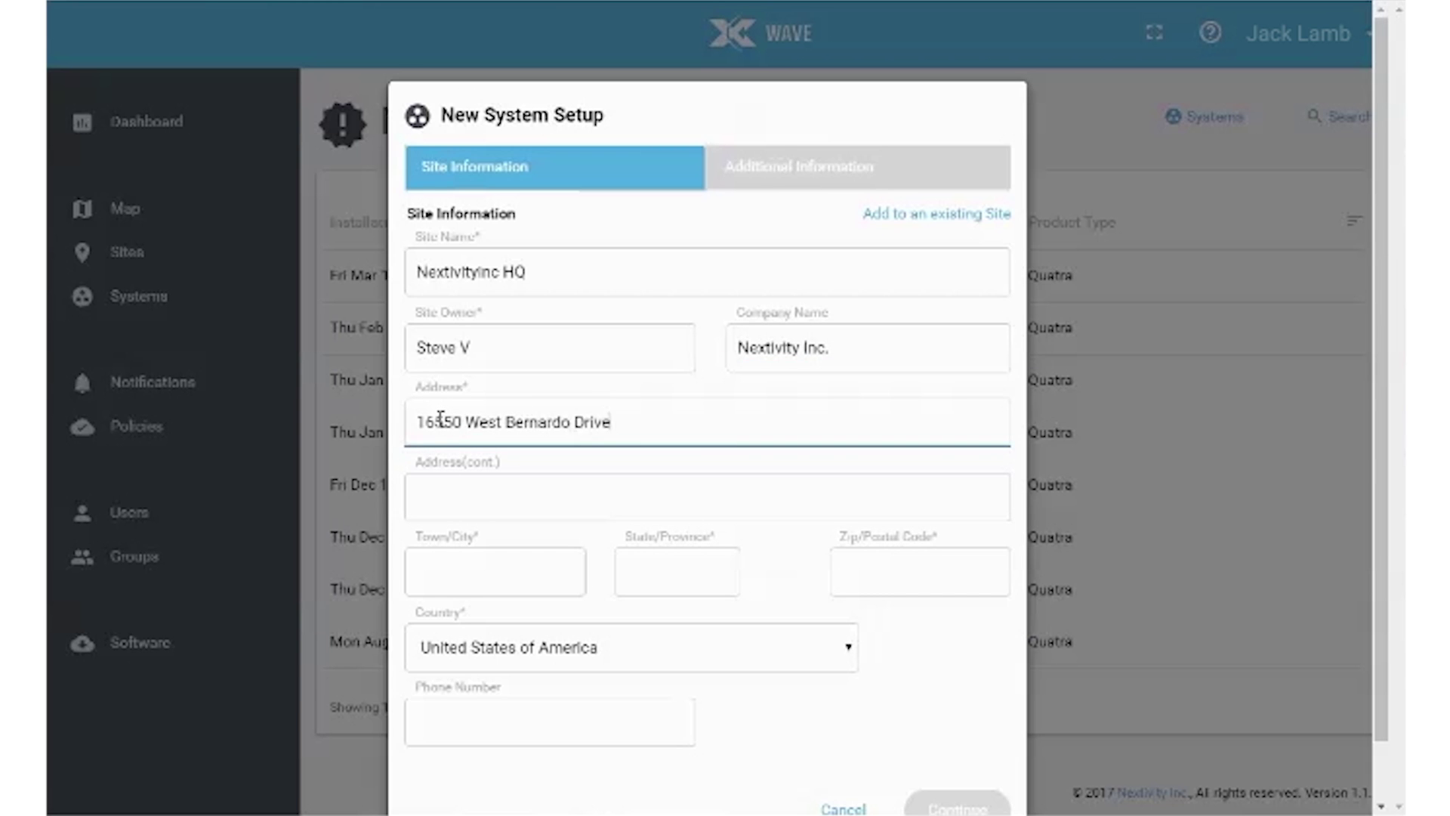
pyautogui.click(476, 563)
pyautogui.click(676, 571)
pyautogui.write('CA')
pyautogui.click(864, 572)
pyautogui.write('92127')
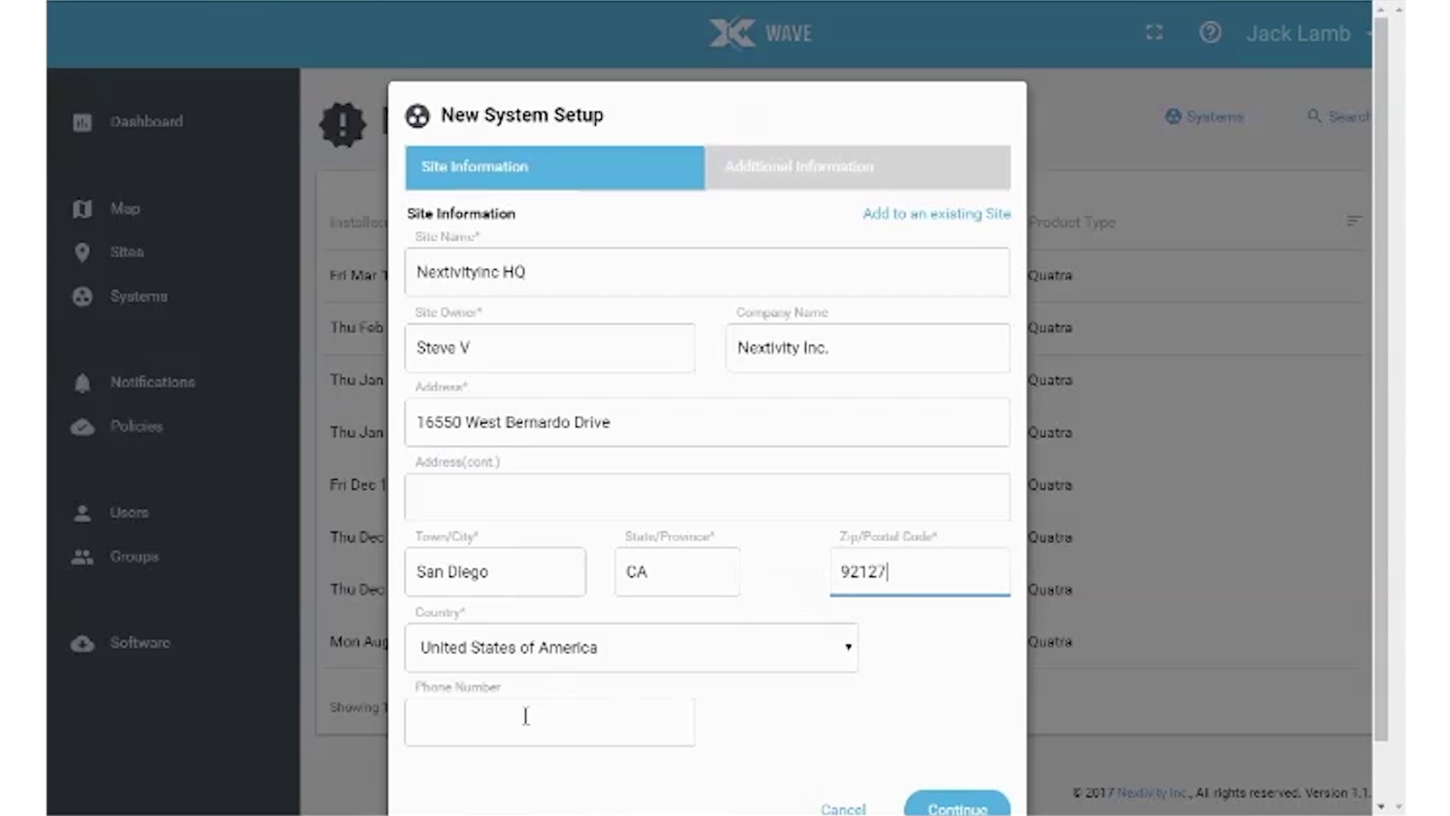
pyautogui.click(524, 716)
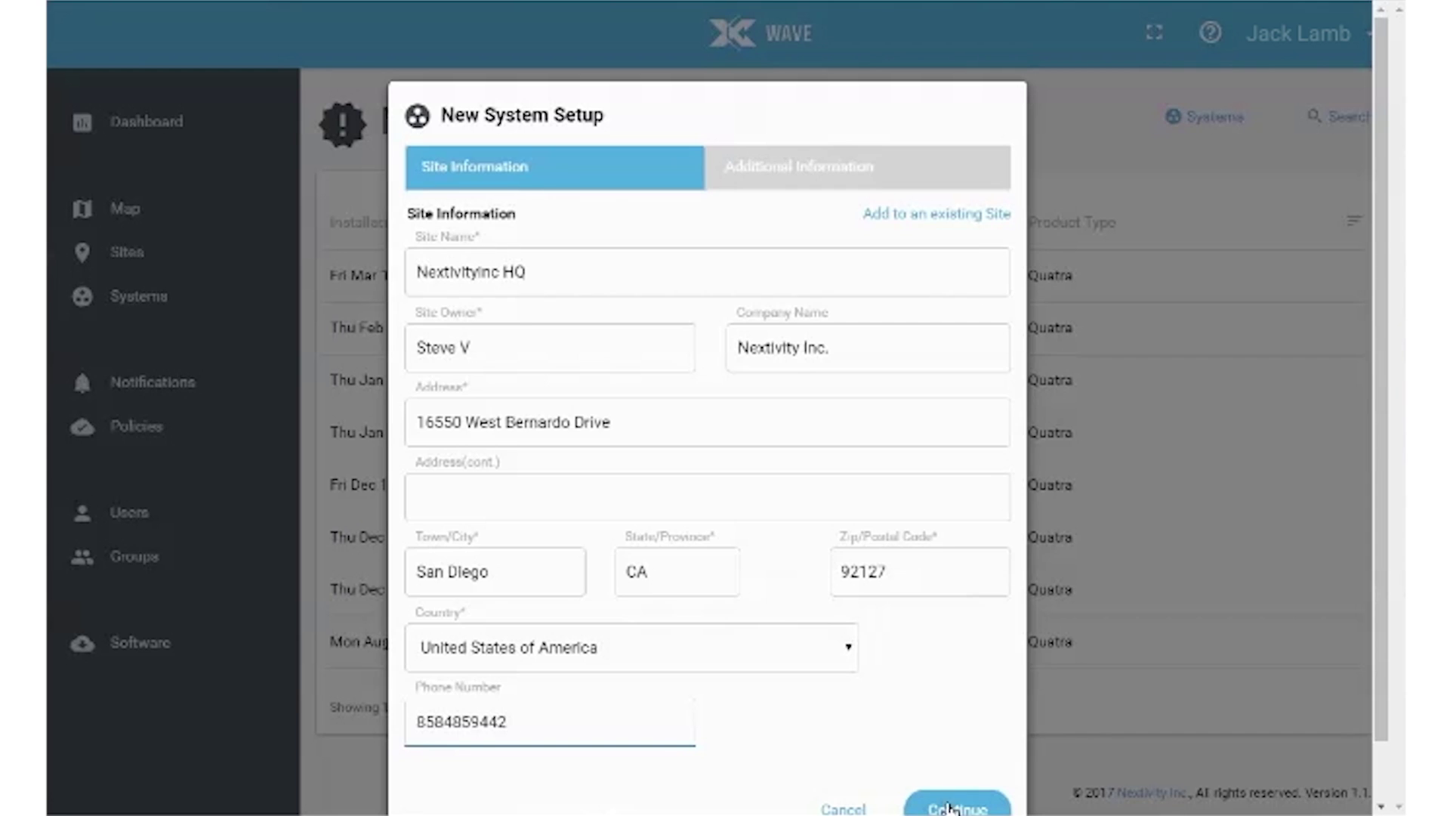
# Step: Name the system Engineering Bay and assign Default Policy (Console alerts only)
pyautogui.click(949, 806)
pyautogui.click(611, 274)
pyautogui.write('Engineering Bay')
pyautogui.click(940, 351)
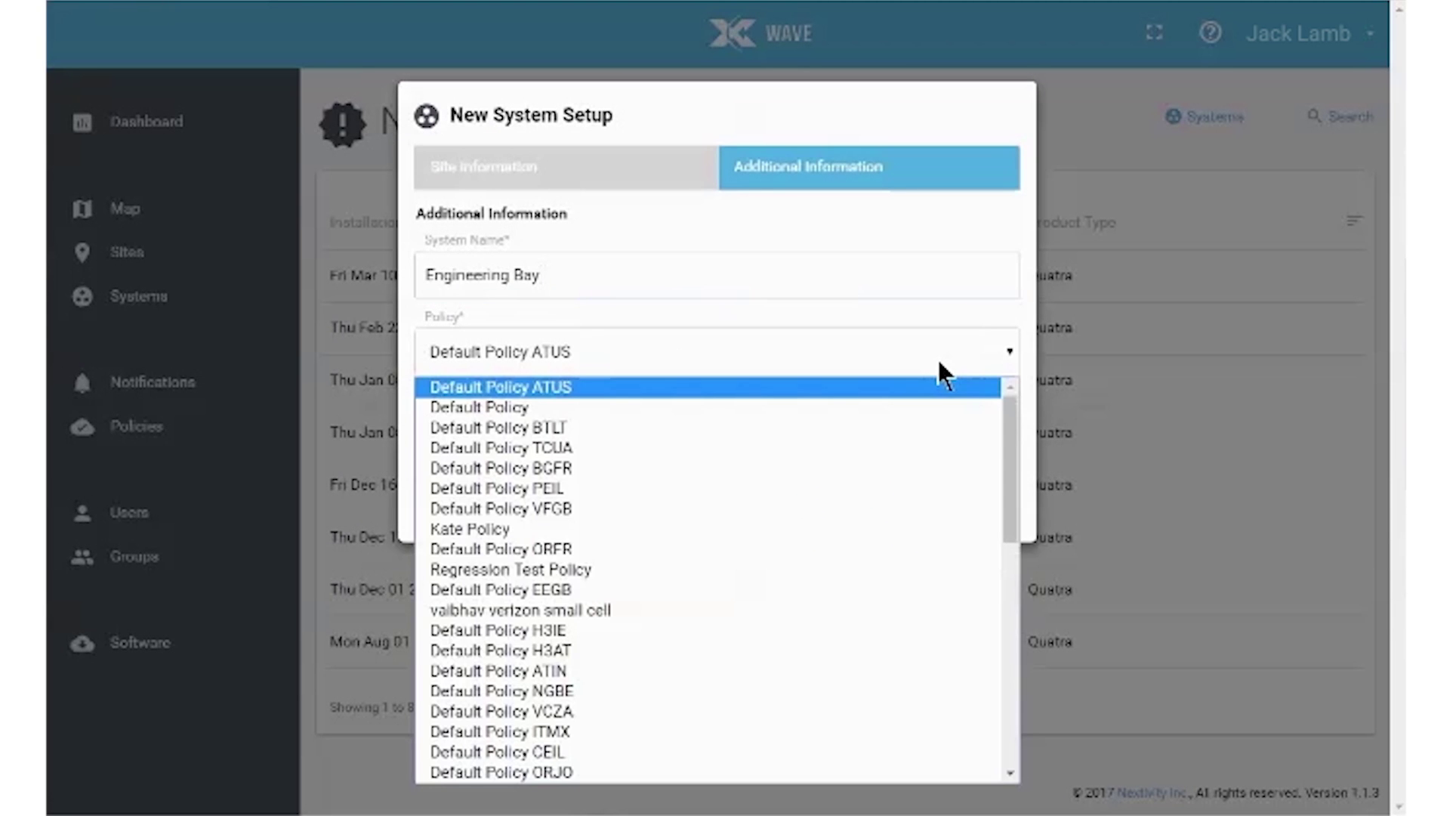
pyautogui.scroll(-5, 727, 482)
pyautogui.scroll(-5, 675, 600)
pyautogui.scroll(5, 681, 590)
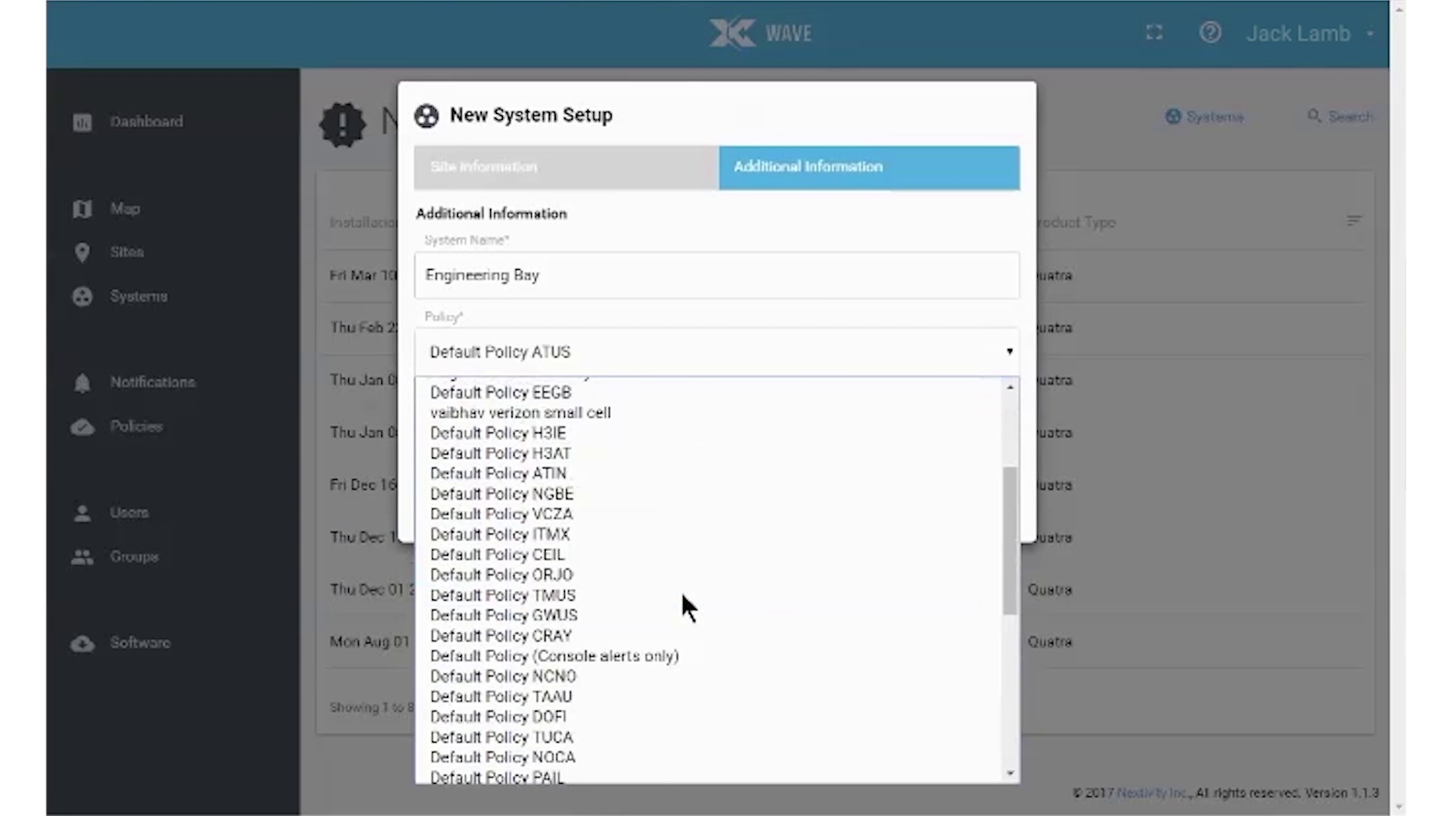
pyautogui.scroll(1, 682, 590)
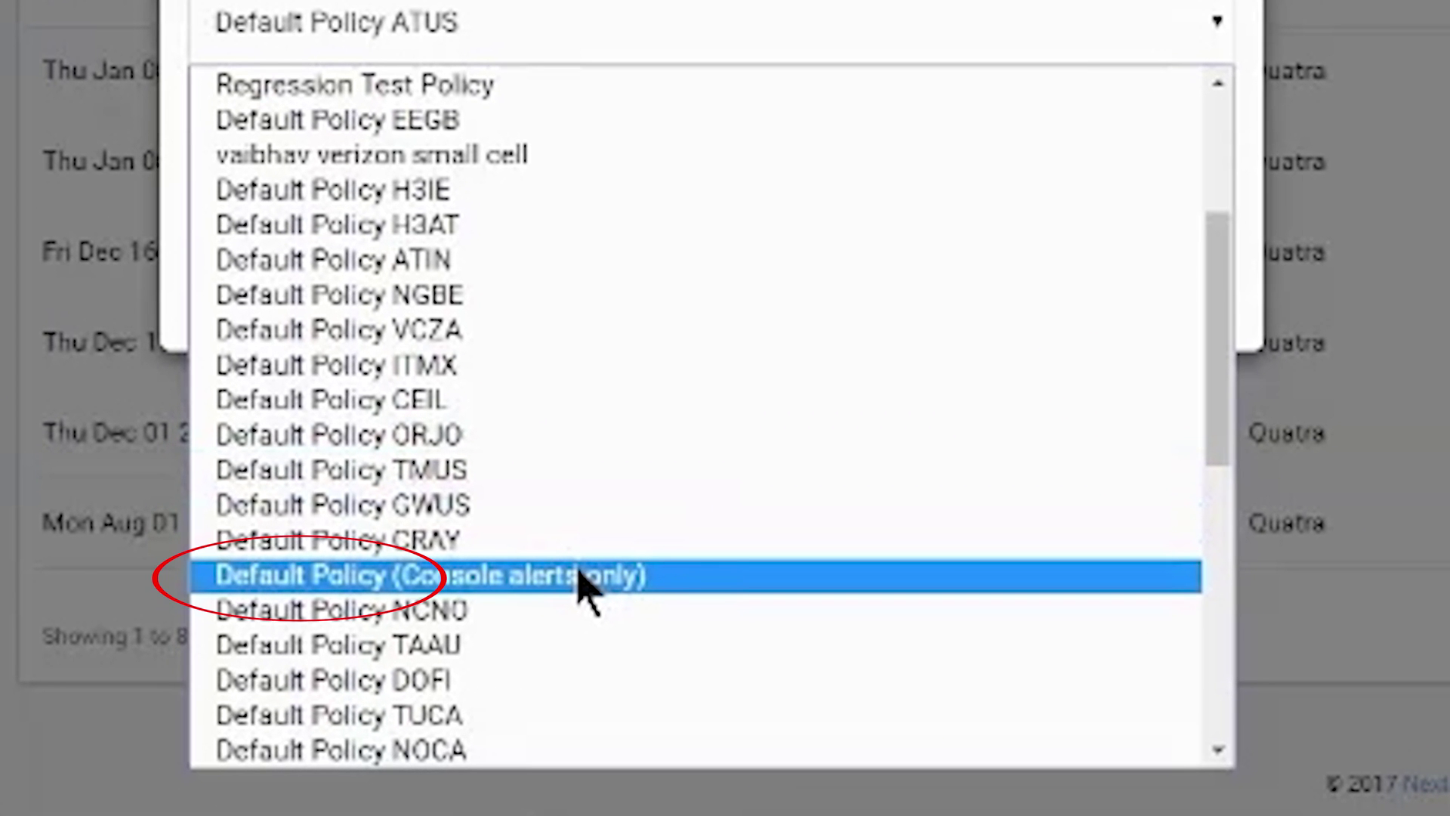
pyautogui.click(586, 577)
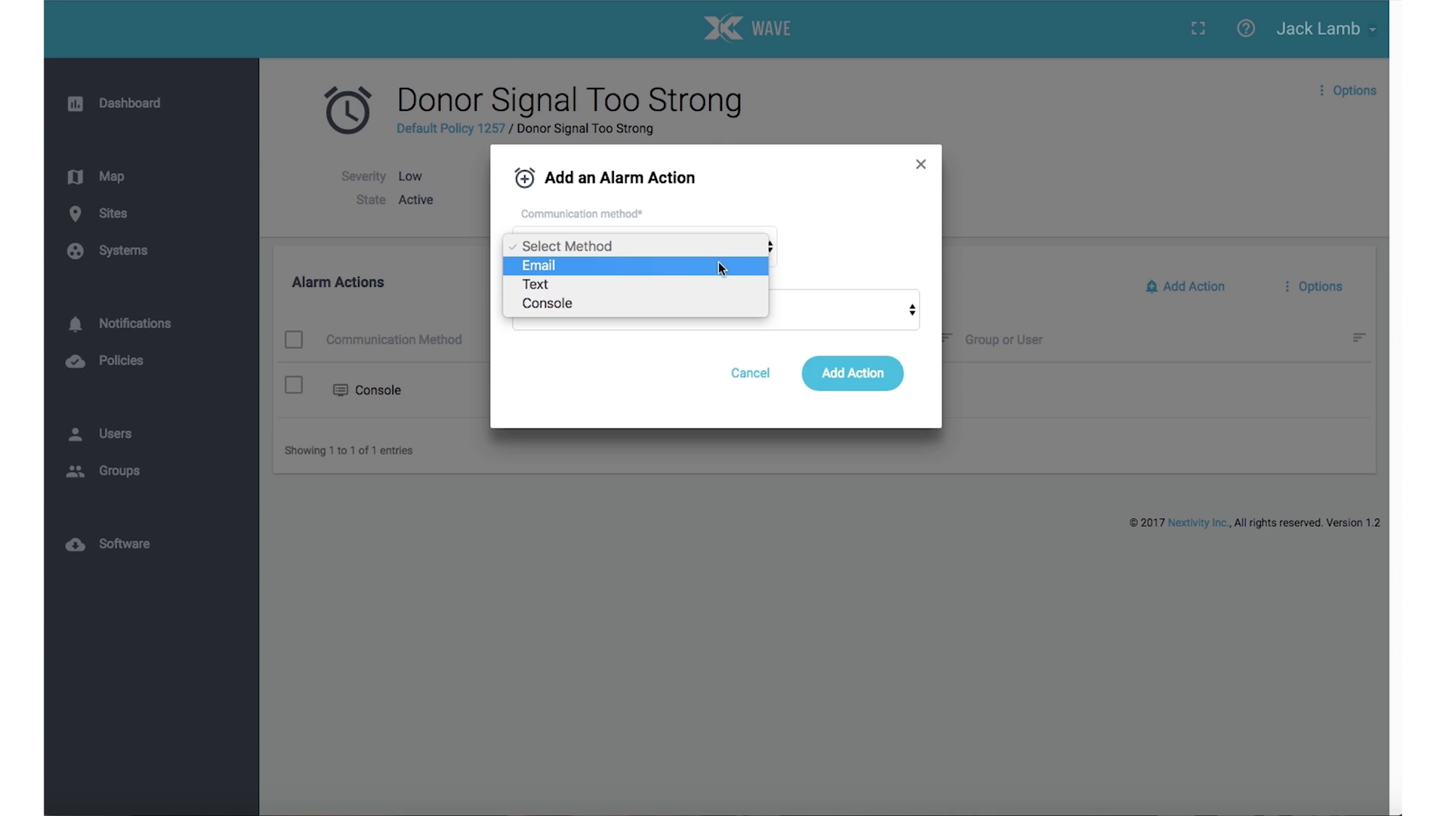
# Step: Show the Network Unit Mode choices: Internal Antenna, External Antenna and Small Cell
pyautogui.click(686, 290)
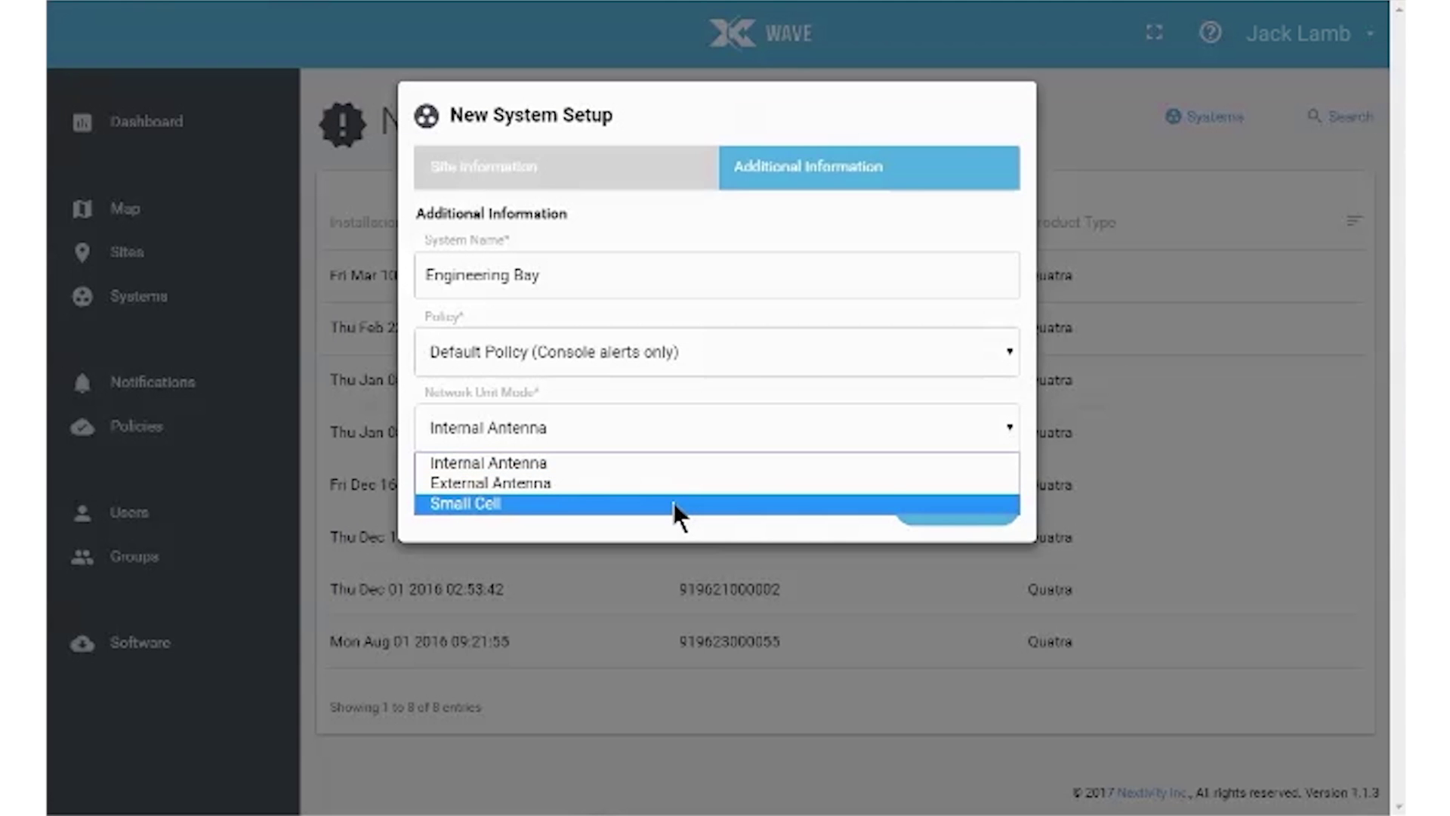
# Step: Choose Small Cell network unit mode and add Engineering Bay at Nextivityinc HQ
pyautogui.click(672, 503)
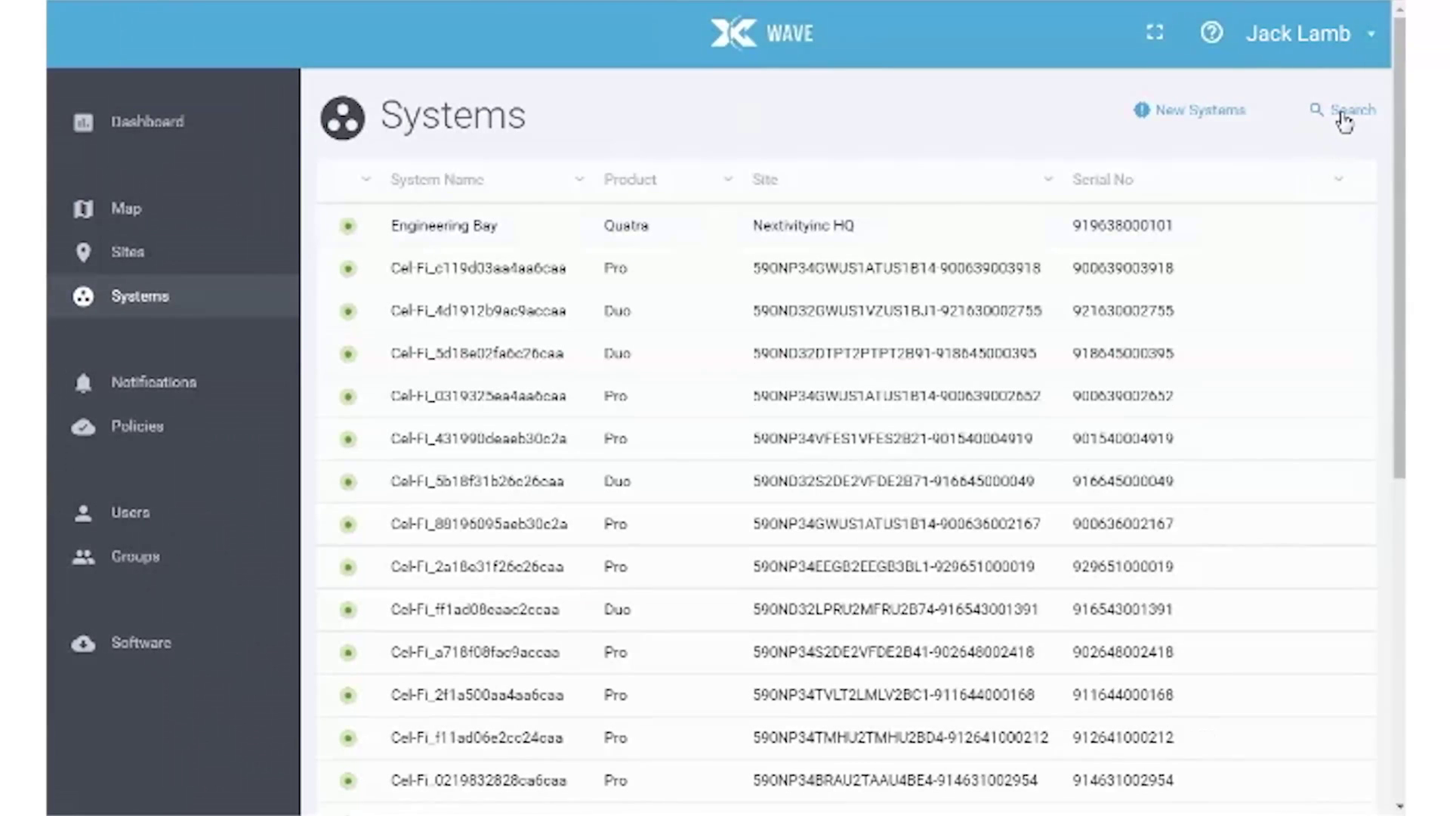
# Step: Filter Systems by serial 000101, then zoom the map into the San Diego cluster
pyautogui.click(1343, 109)
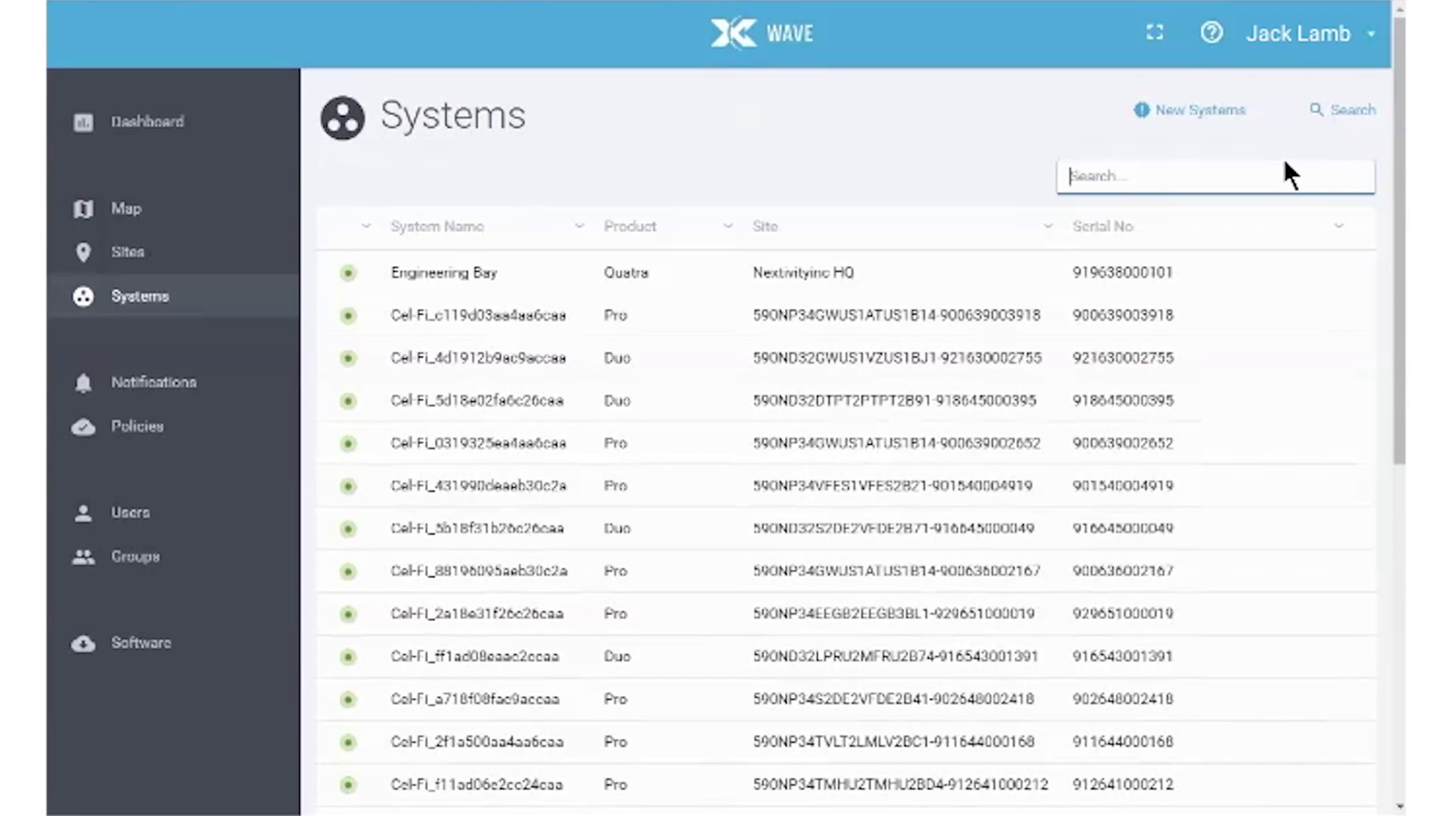
pyautogui.write('000101')
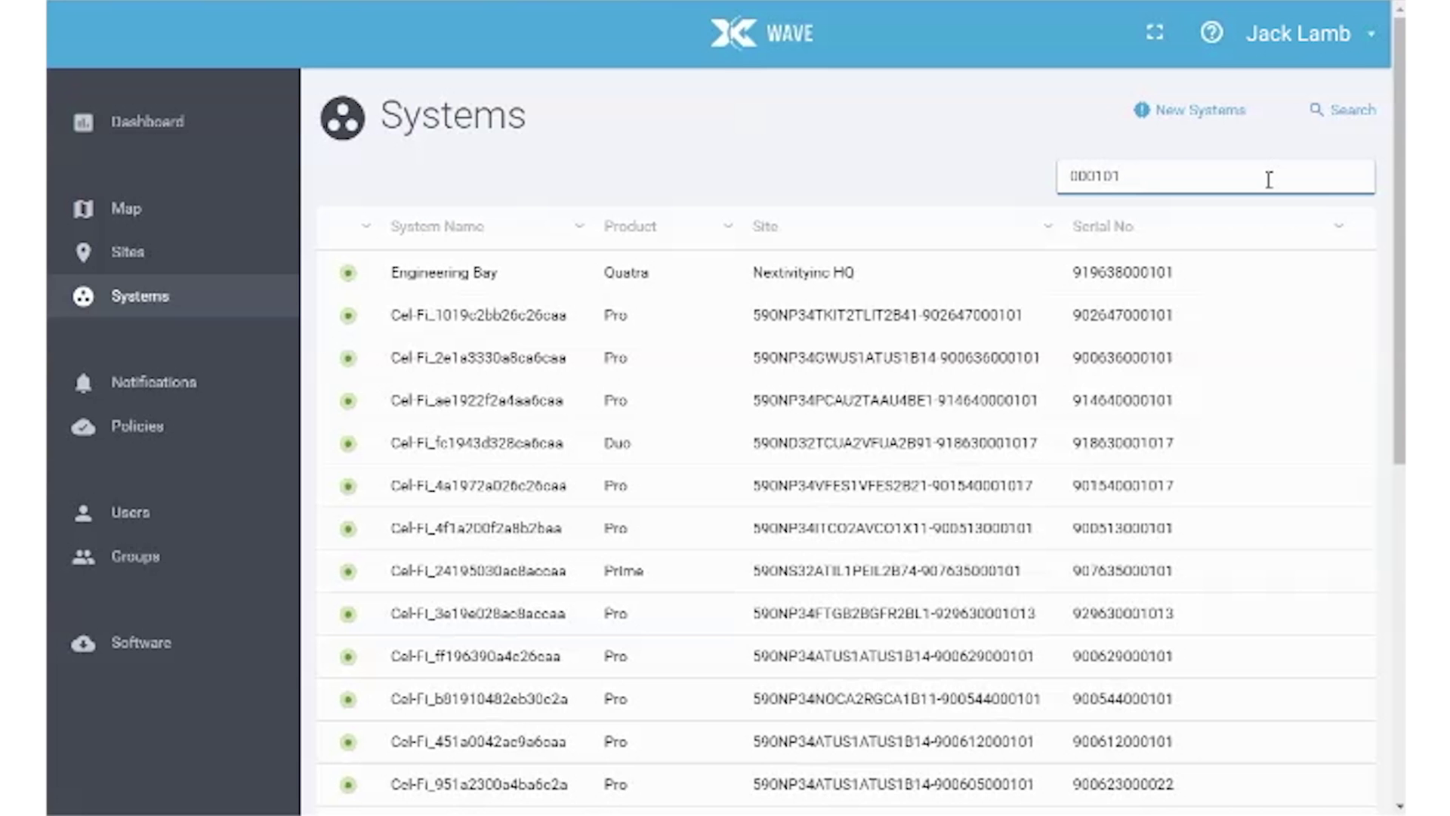
pyautogui.click(459, 276)
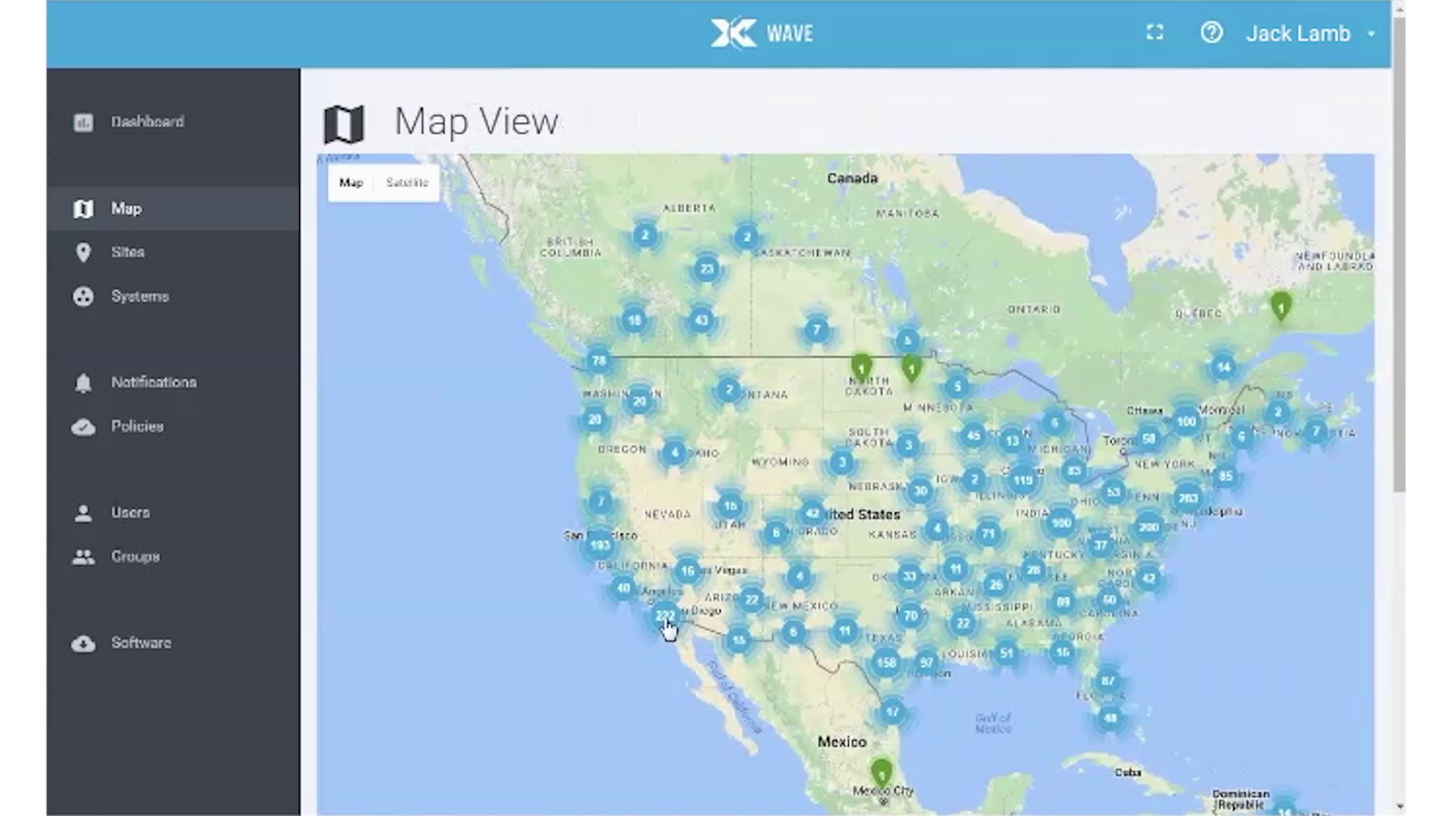
pyautogui.click(666, 616)
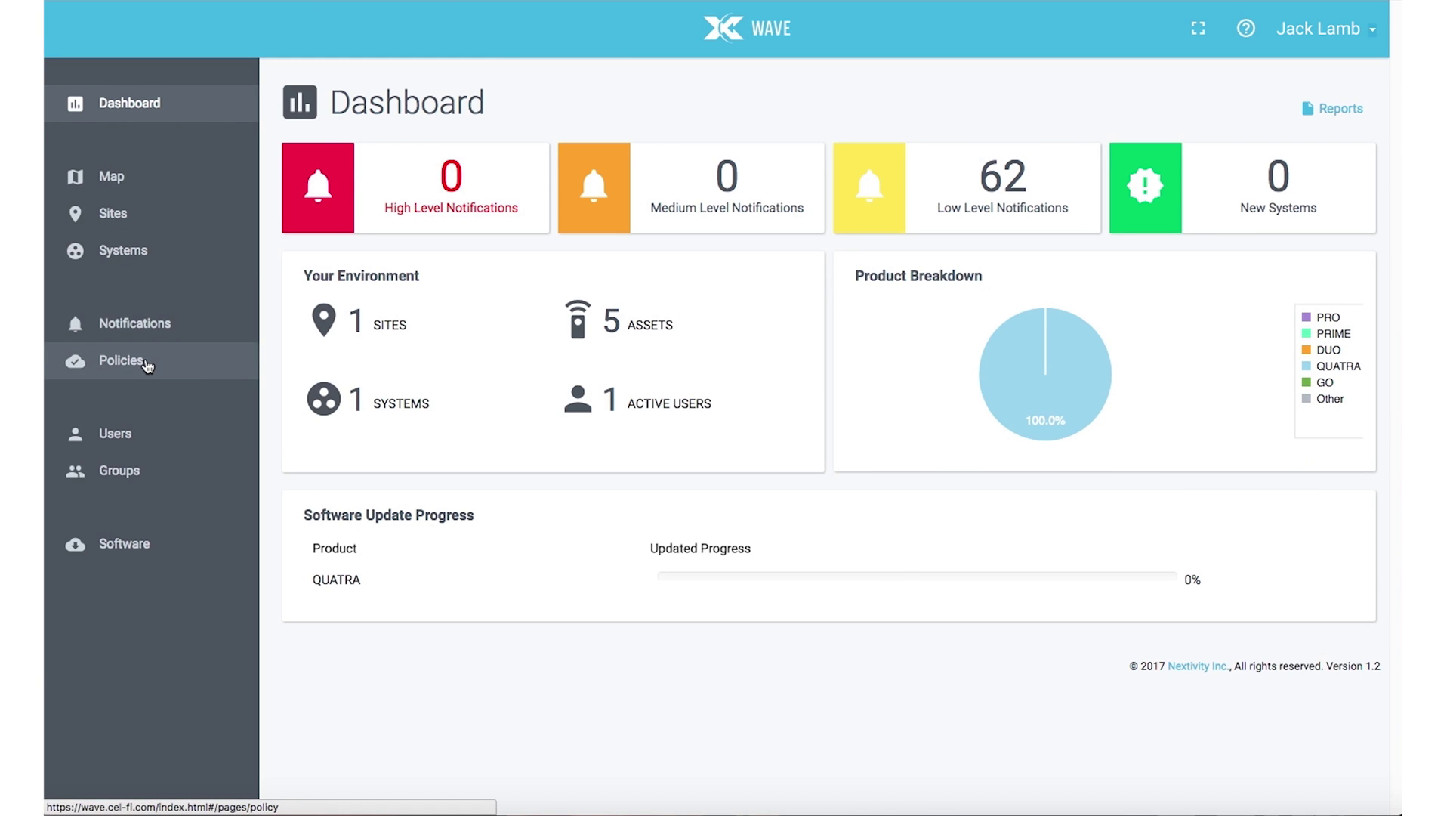
# Step: Go to Default Policy 1257 under Policies and select its Donor Signal Too Strong alarm
pyautogui.click(122, 360)
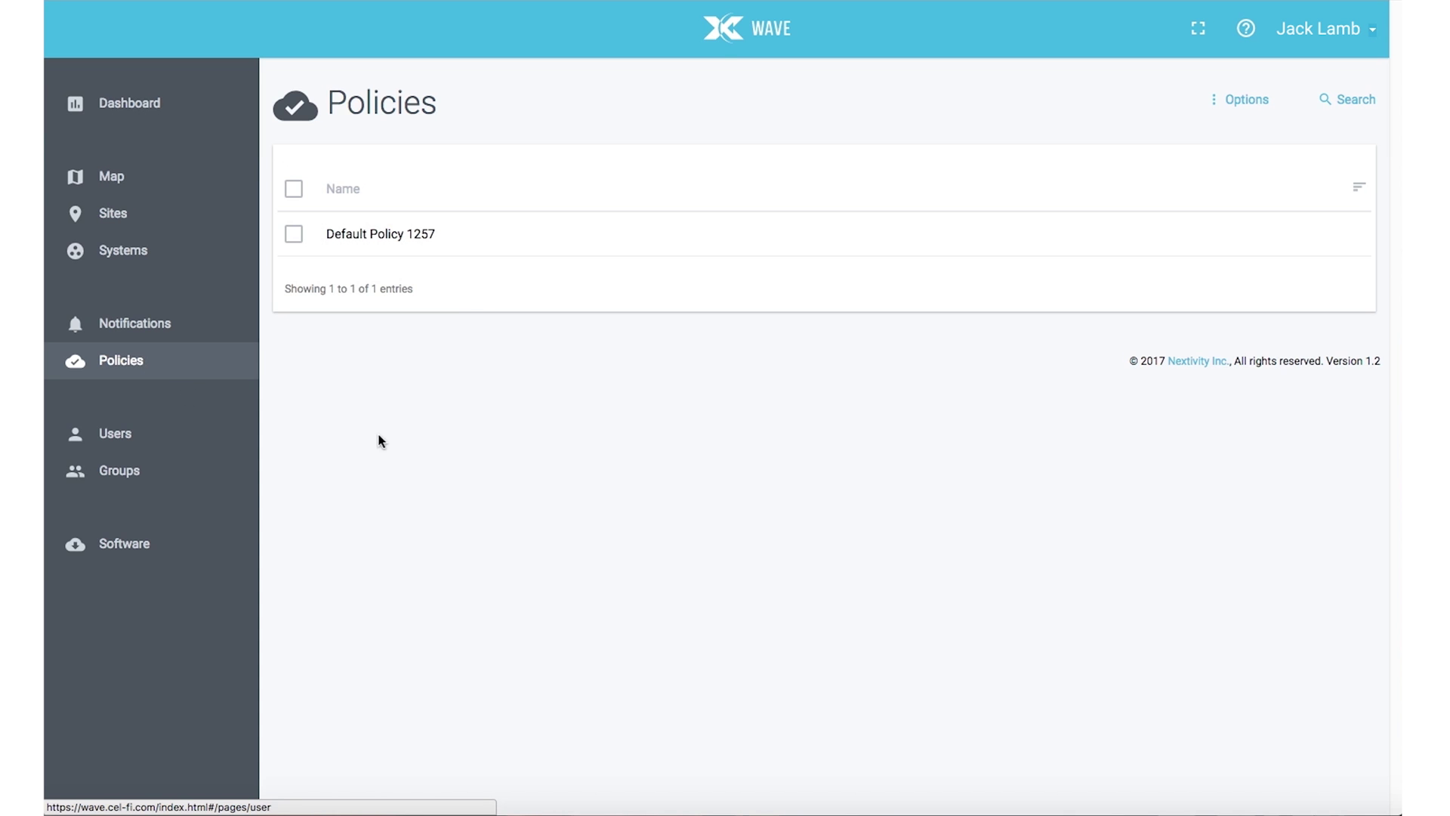
pyautogui.click(440, 251)
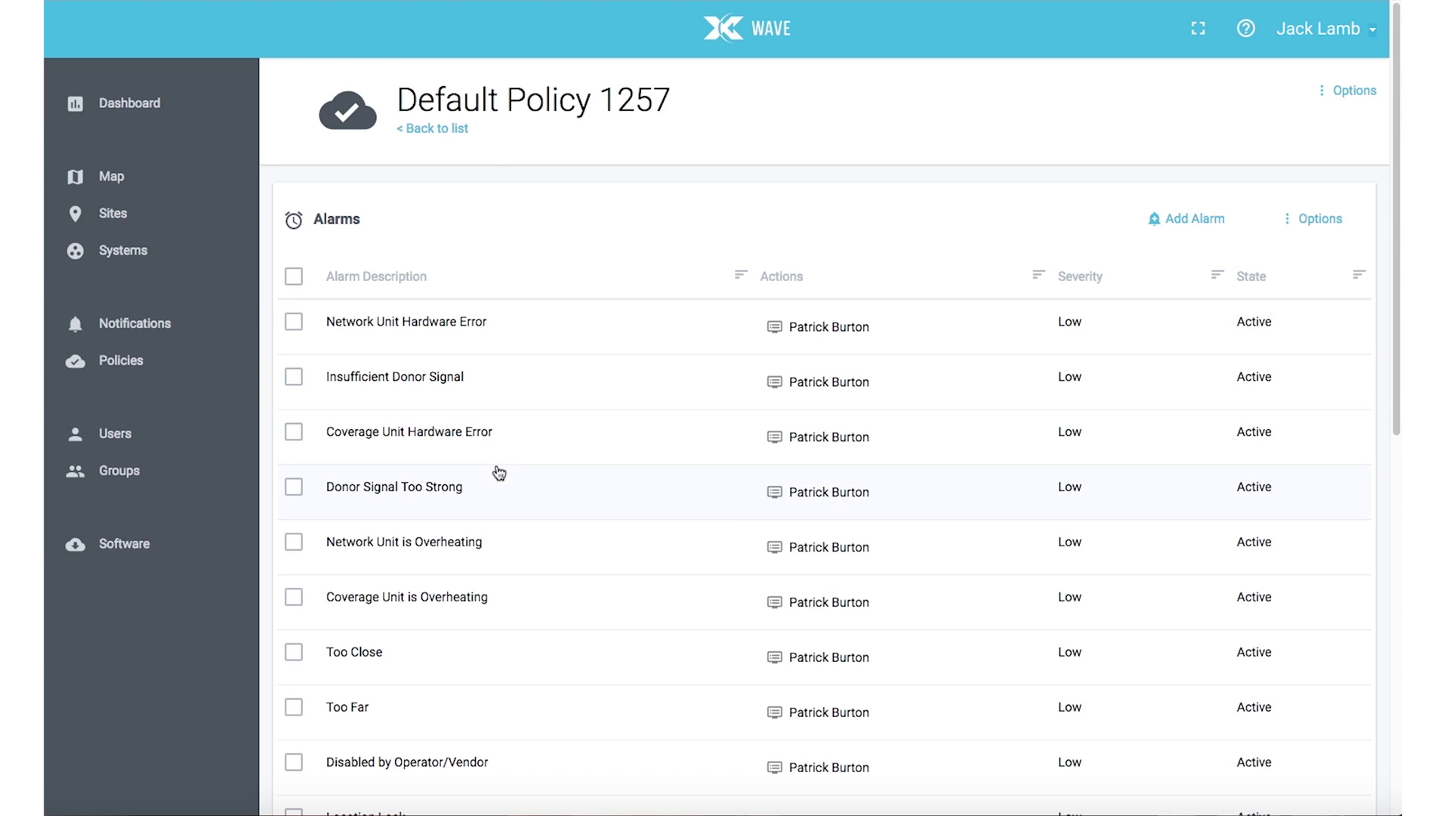
pyautogui.click(495, 499)
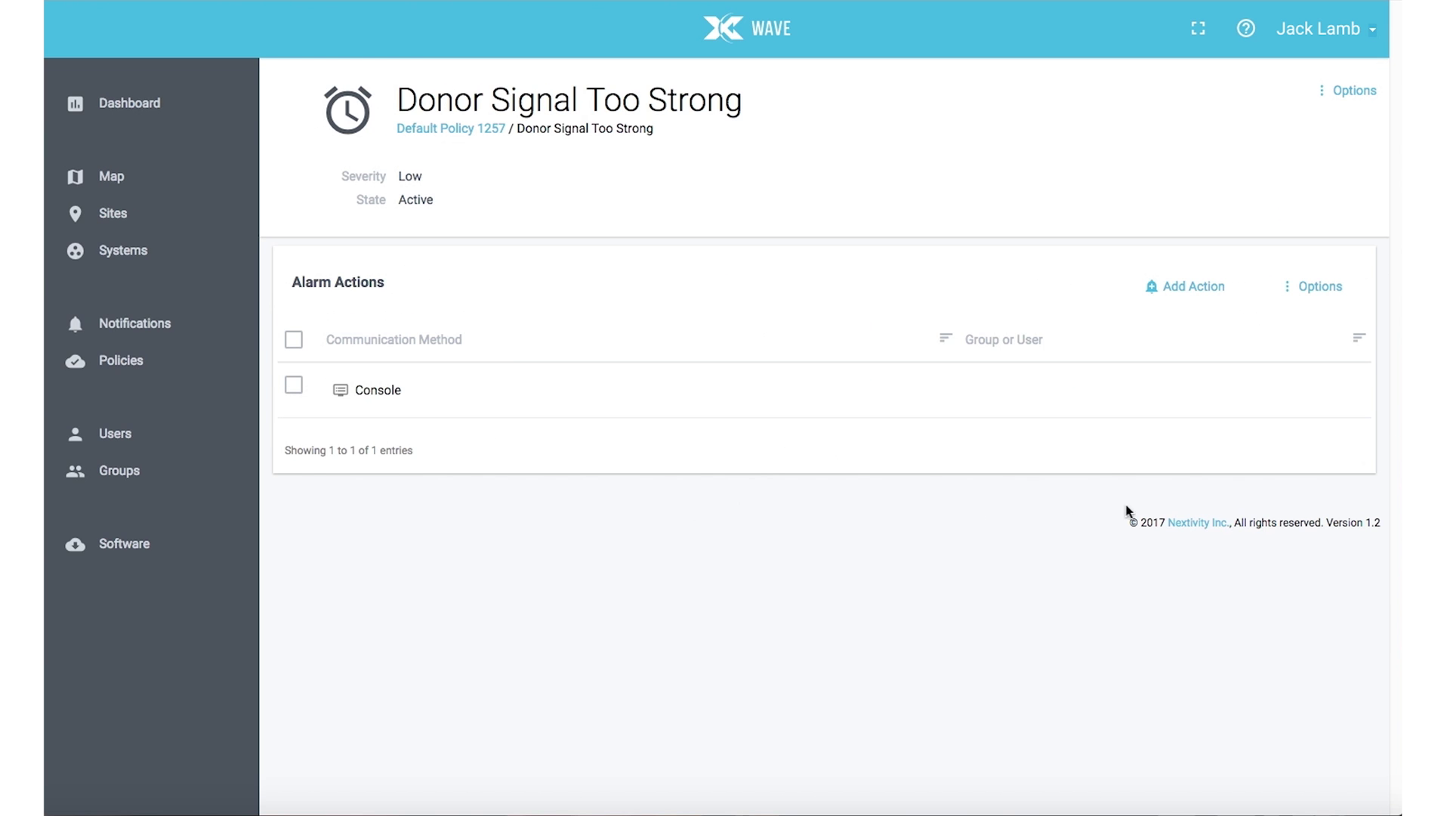
# Step: Add a Text alarm action with a selected recipient to Donor Signal Too Strong
pyautogui.click(1178, 290)
pyautogui.click(771, 252)
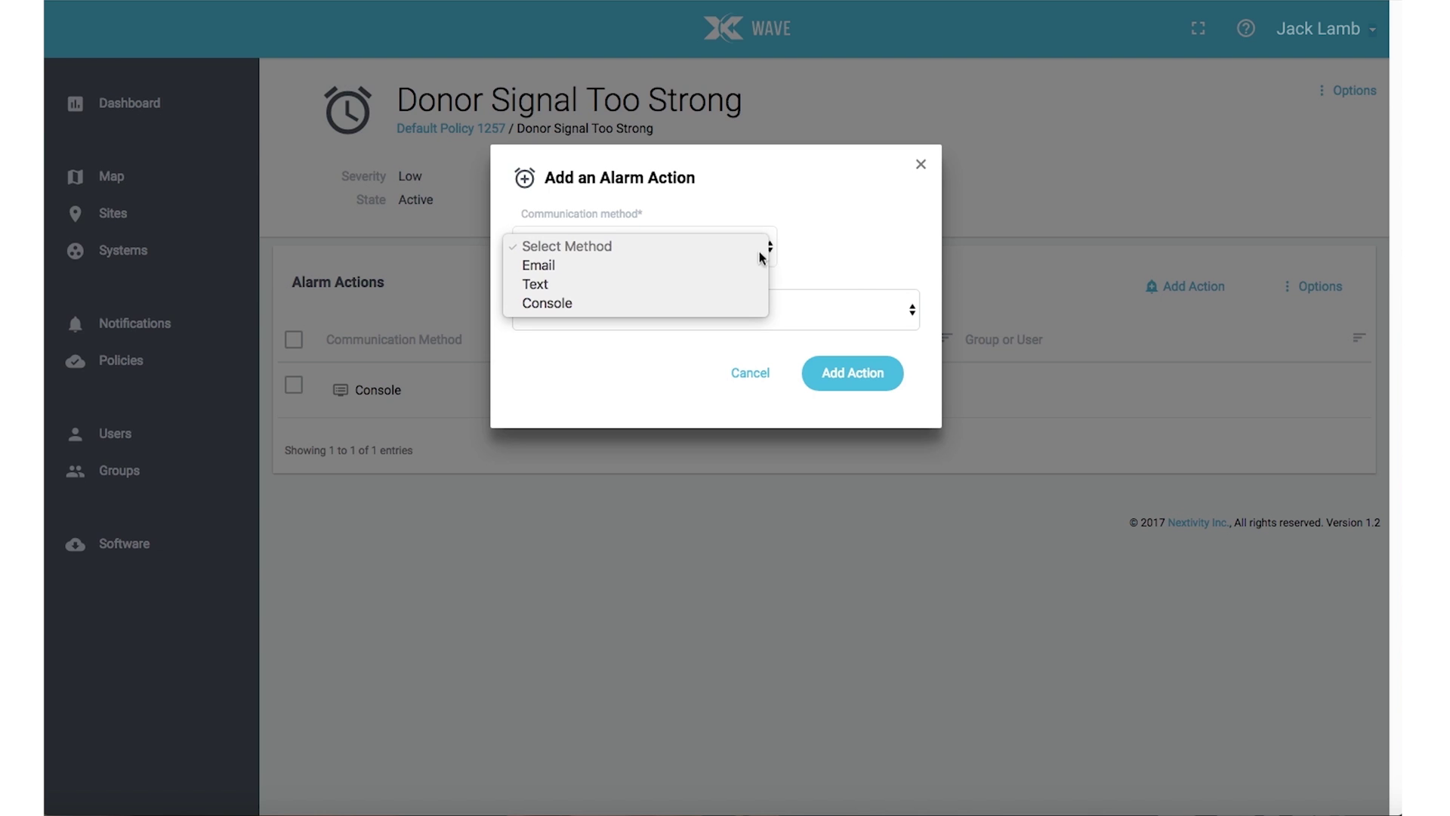
pyautogui.click(686, 290)
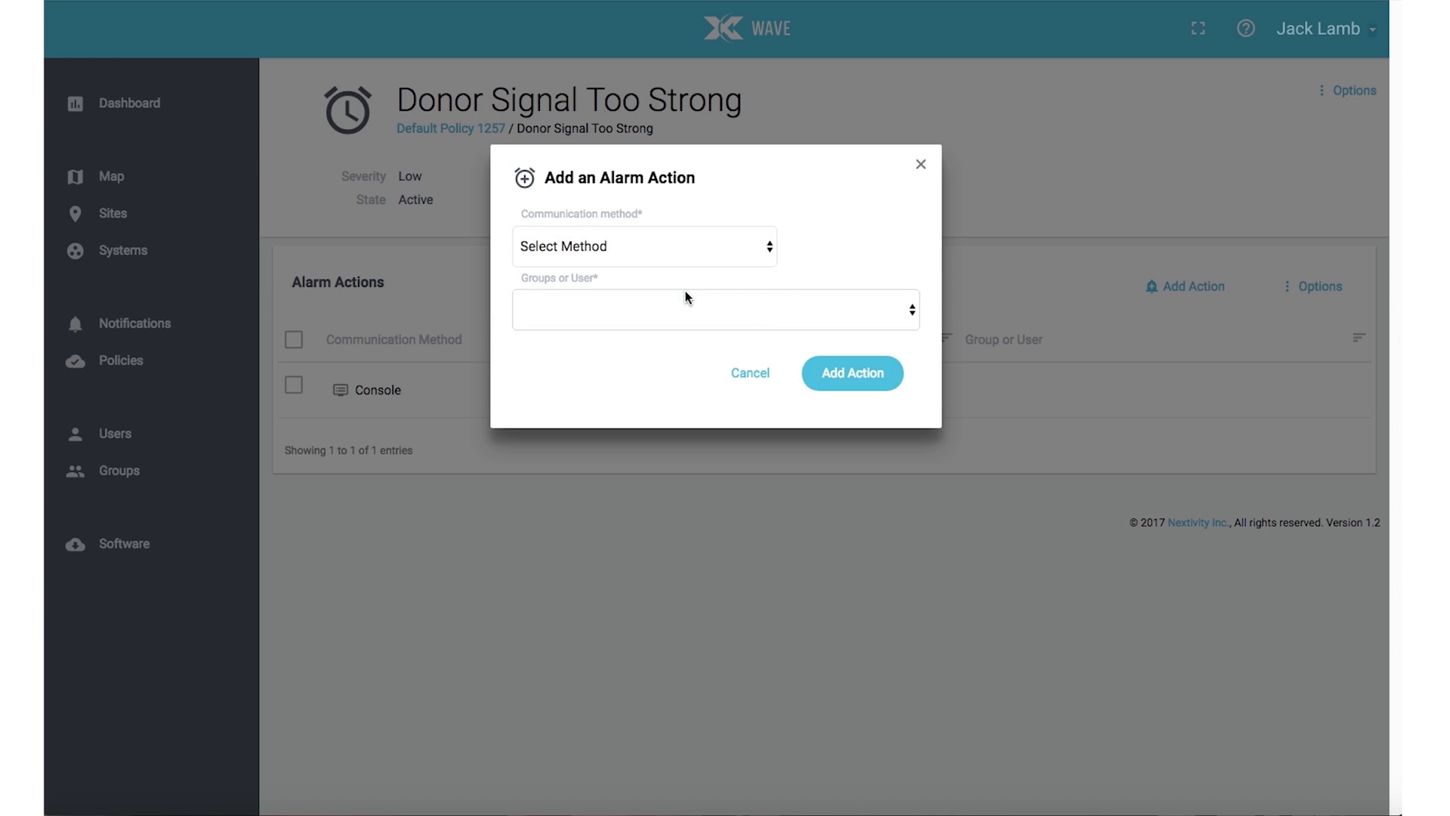
pyautogui.click(650, 345)
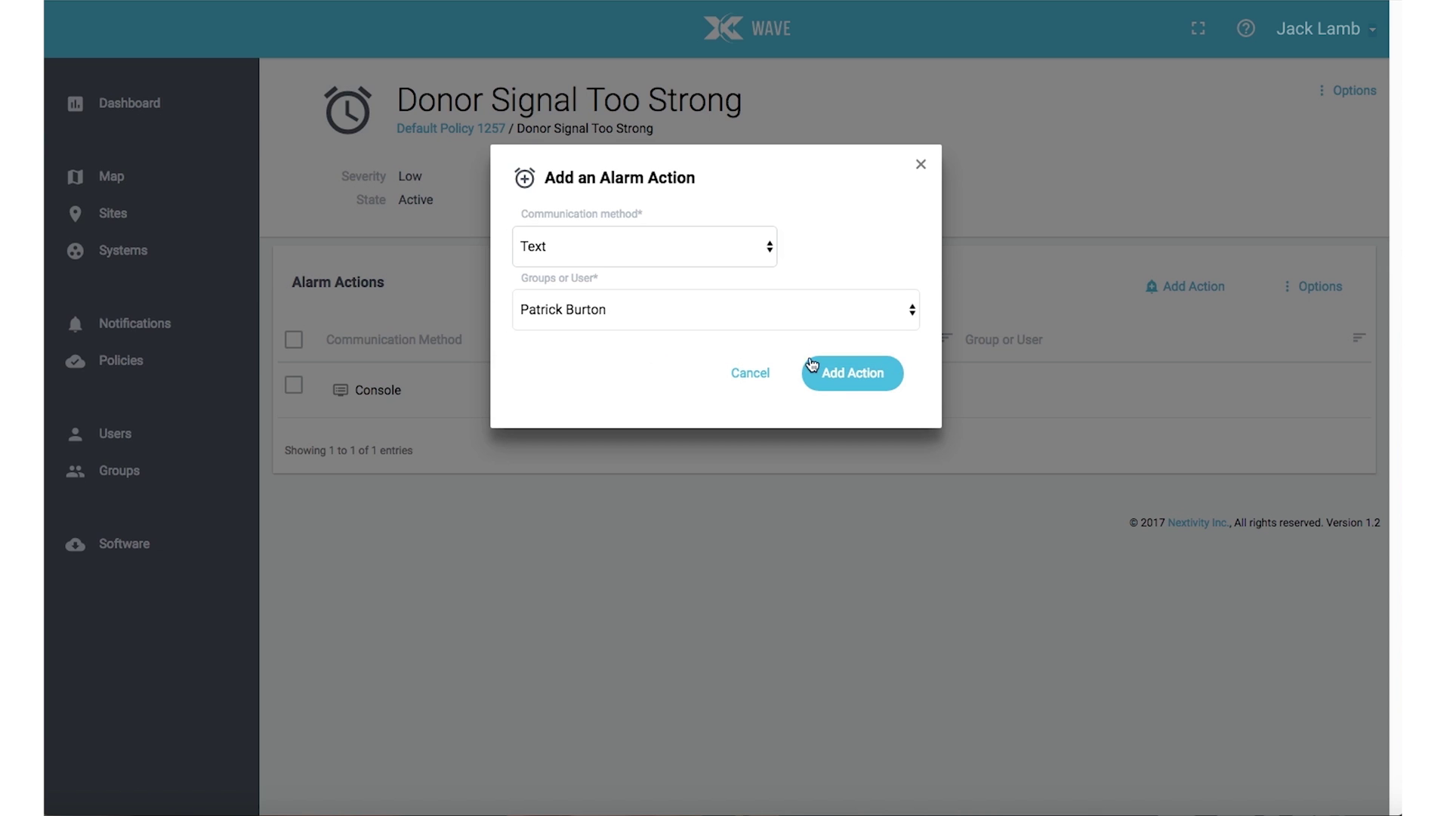
pyautogui.click(839, 375)
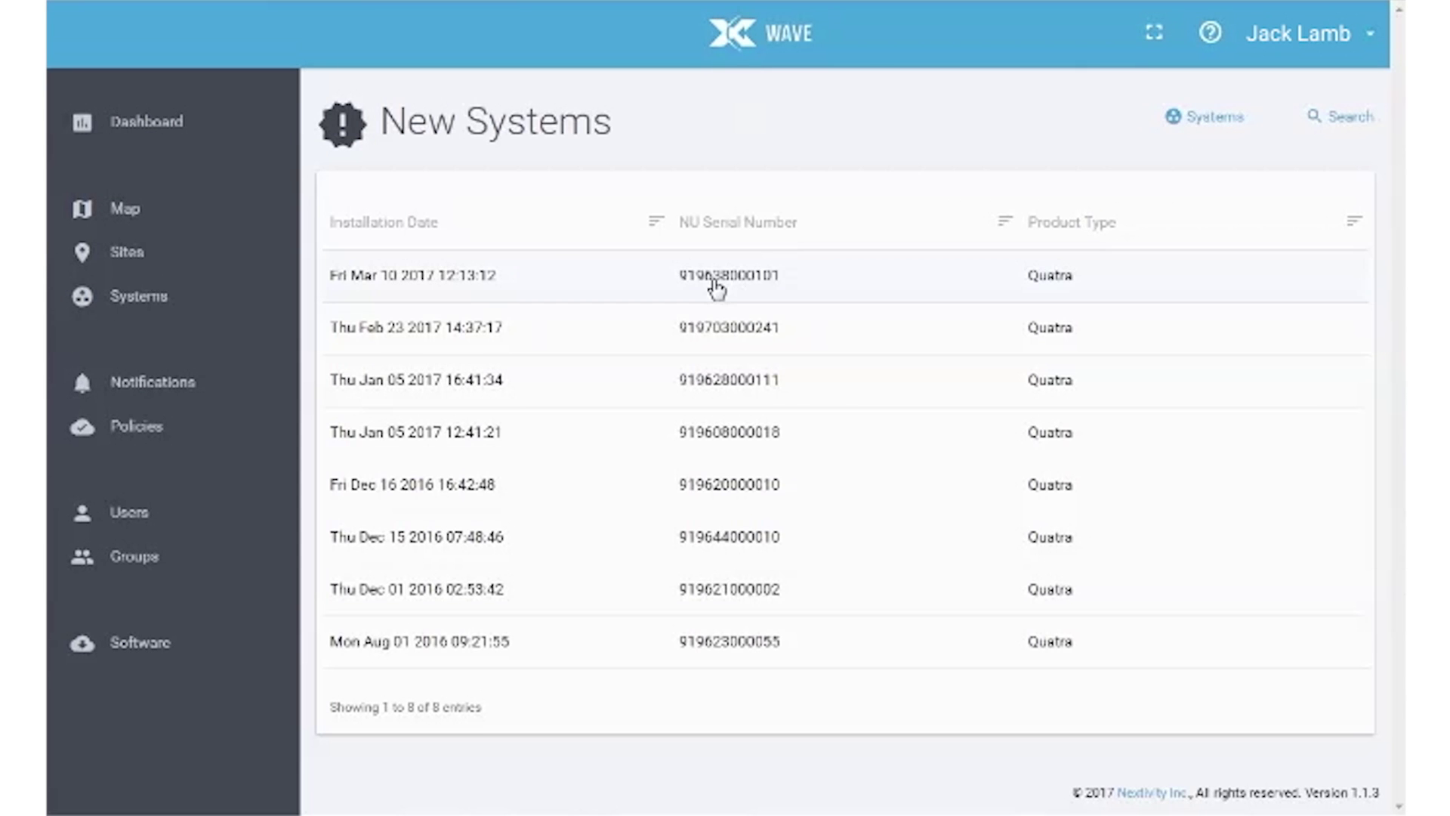
# Step: Start setup of the first serial row, entering Nextivityinc HQ site name, owner, company and address
pyautogui.click(715, 279)
pyautogui.write('Nextivityinc HQ')
pyautogui.click(549, 347)
pyautogui.write('Steve VNextivity')
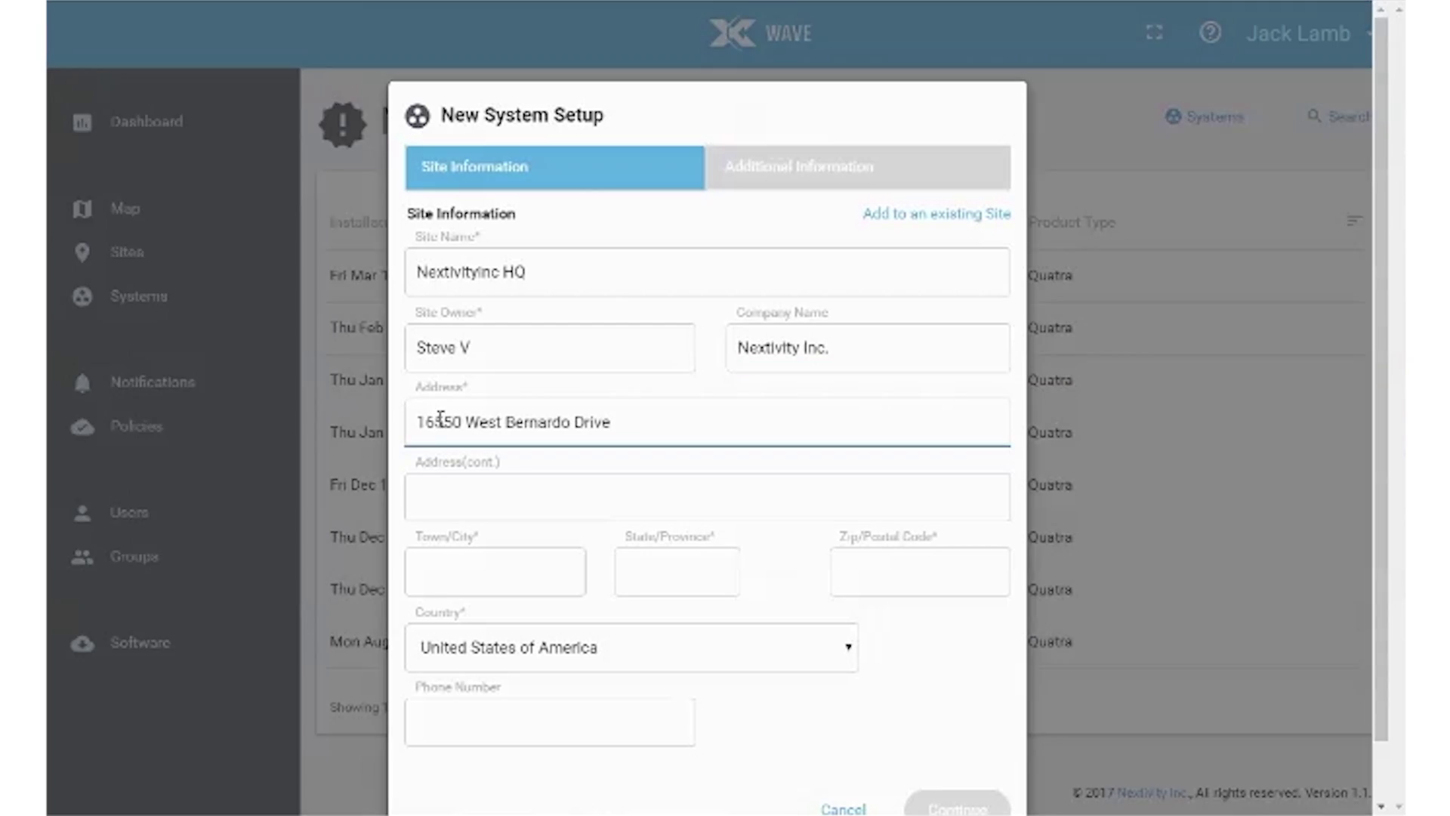